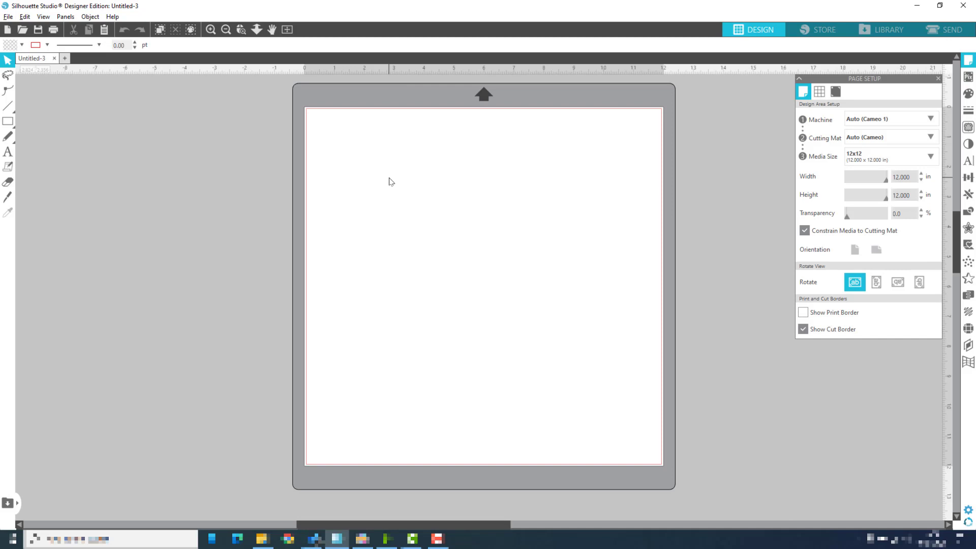
- Open the Unicorn1 SVG, placing its three papercraft pieces with dashed score lines on the mat
left_click(23, 29)
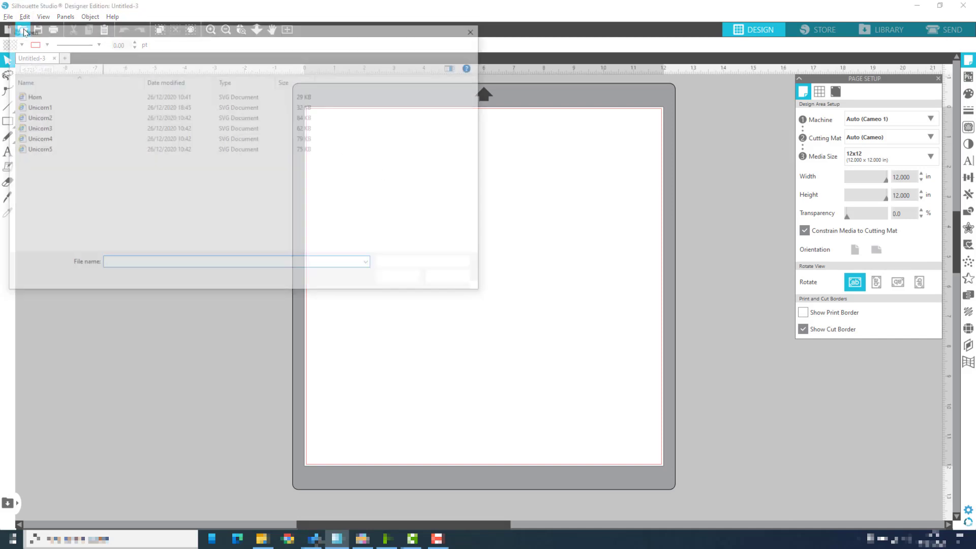
left_click(46, 107)
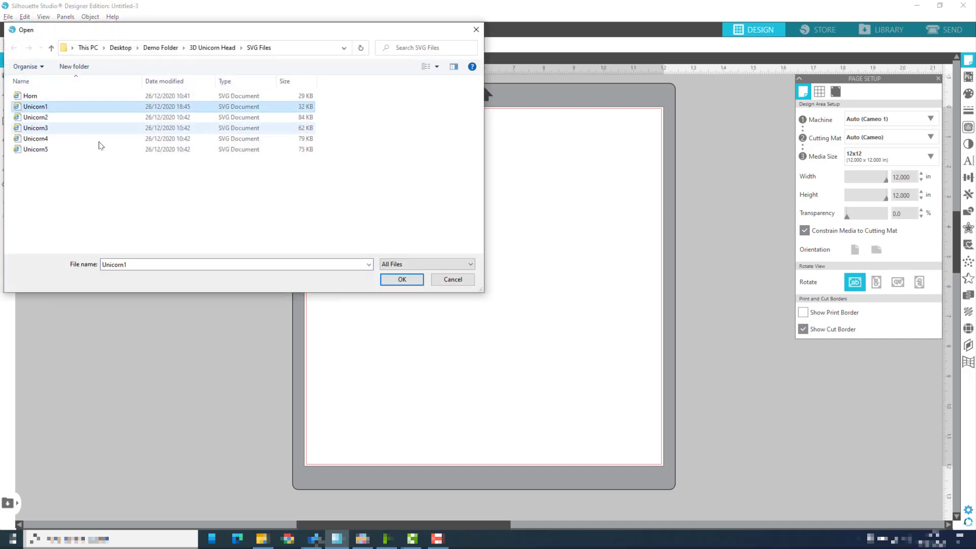
left_click(402, 279)
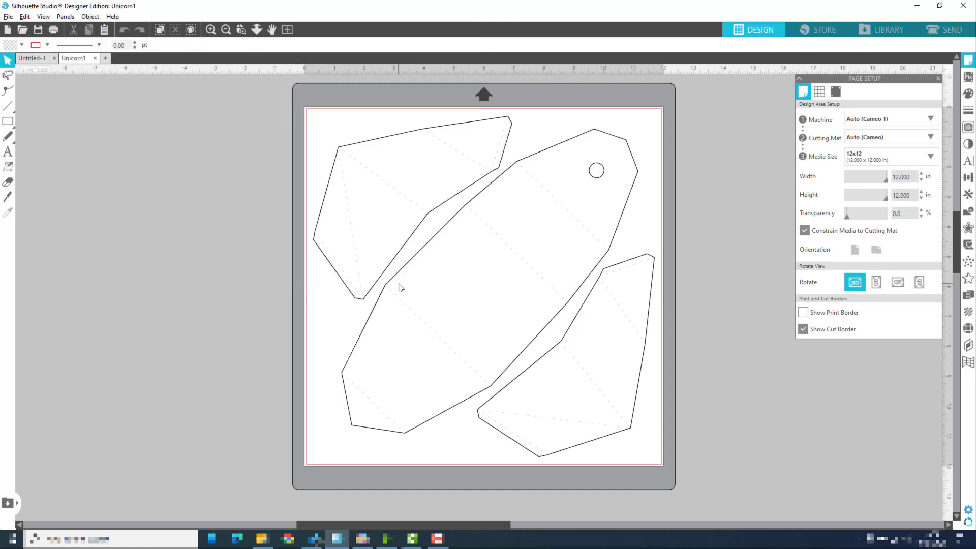
- Show Layer 1's three piece groups, select each in turn, and nudge the bottom-right piece
left_click(968, 348)
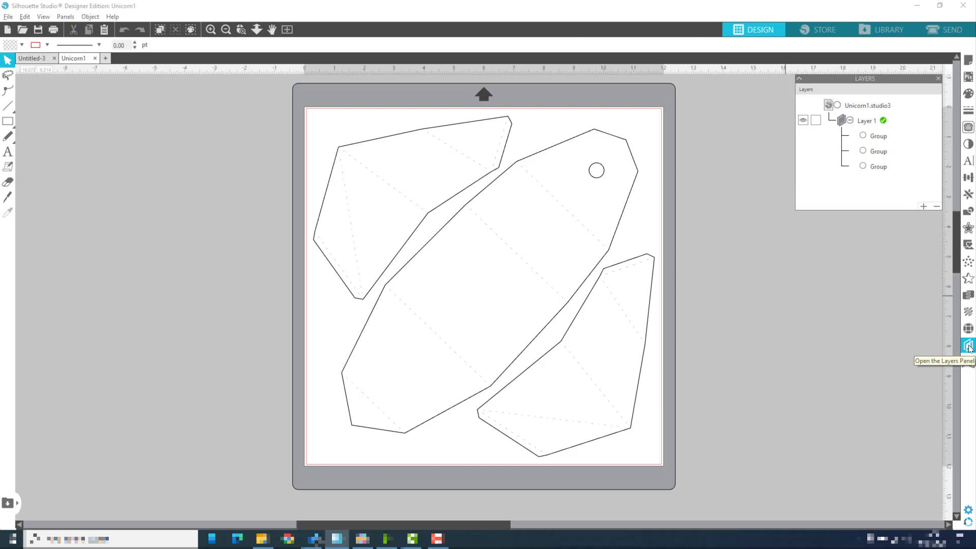
left_click(864, 124)
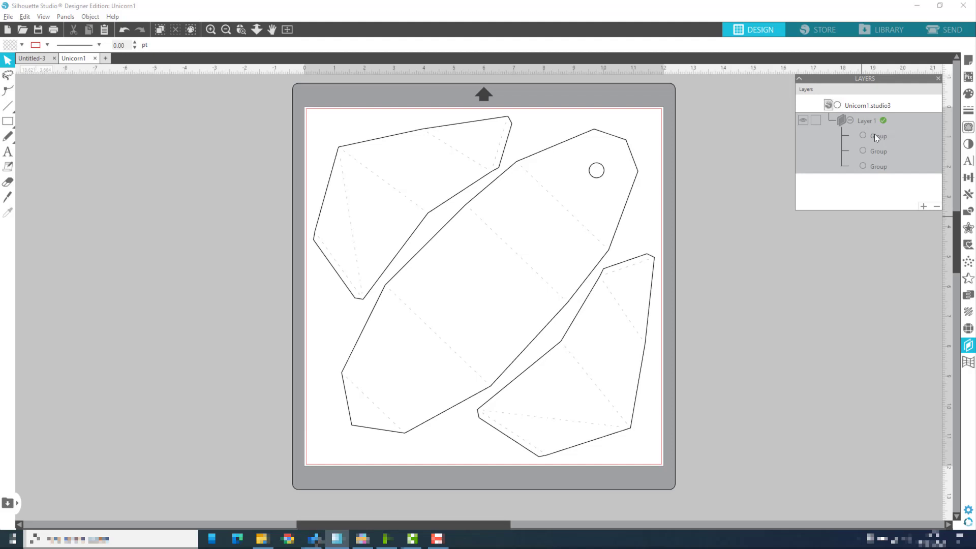
left_click(874, 136)
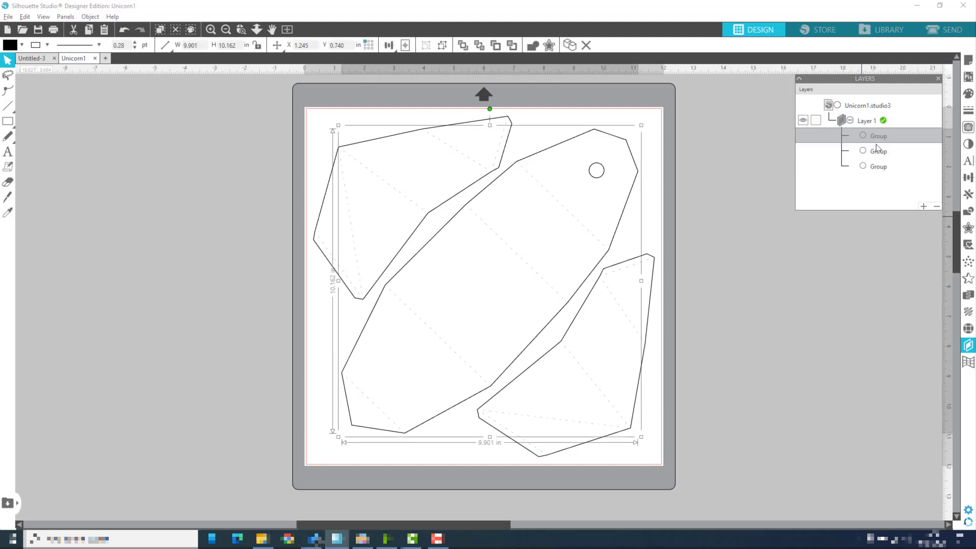
left_click(876, 150)
left_click(879, 168)
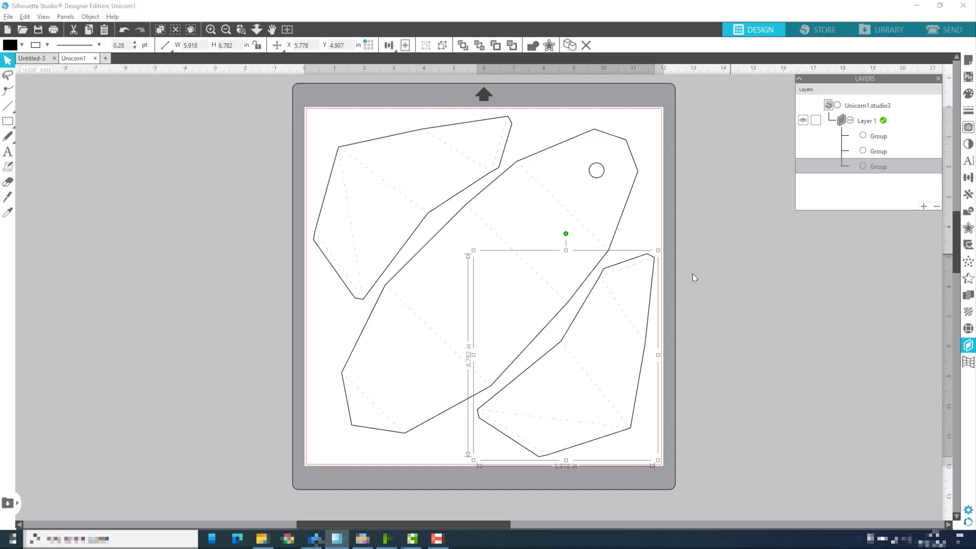
left_click_drag(645, 296, 650, 298)
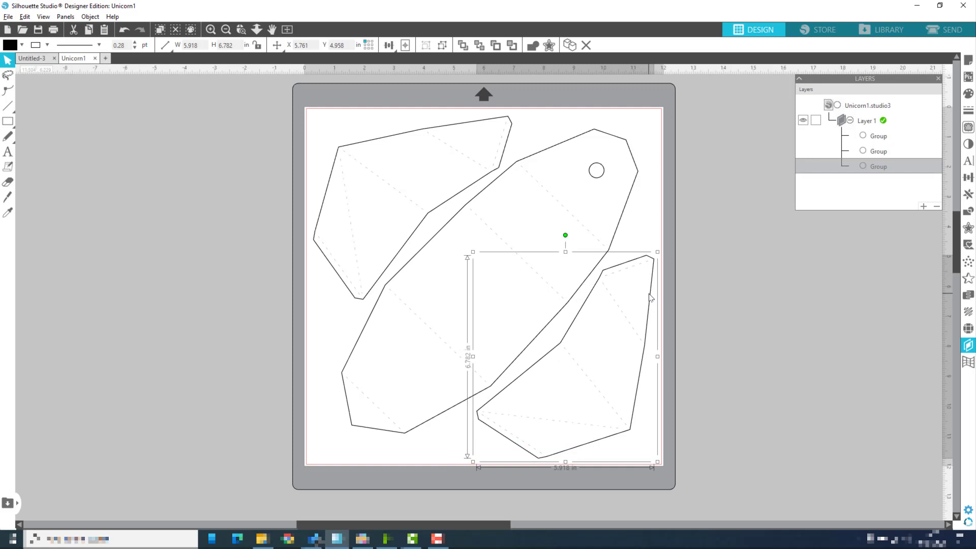
- Ungroup the bottom-right piece into separate parts, then clear the selection
right_click(651, 298)
left_click(684, 181)
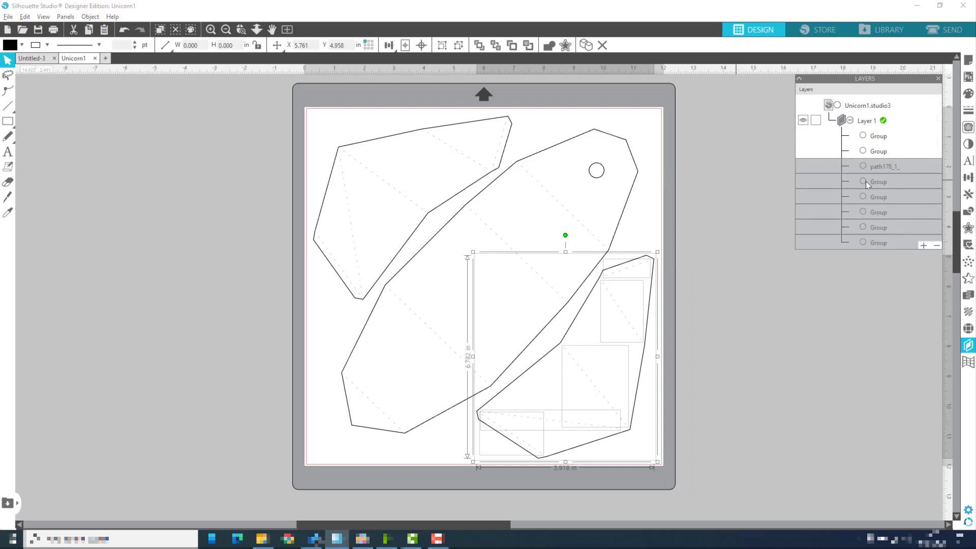
left_click(713, 298)
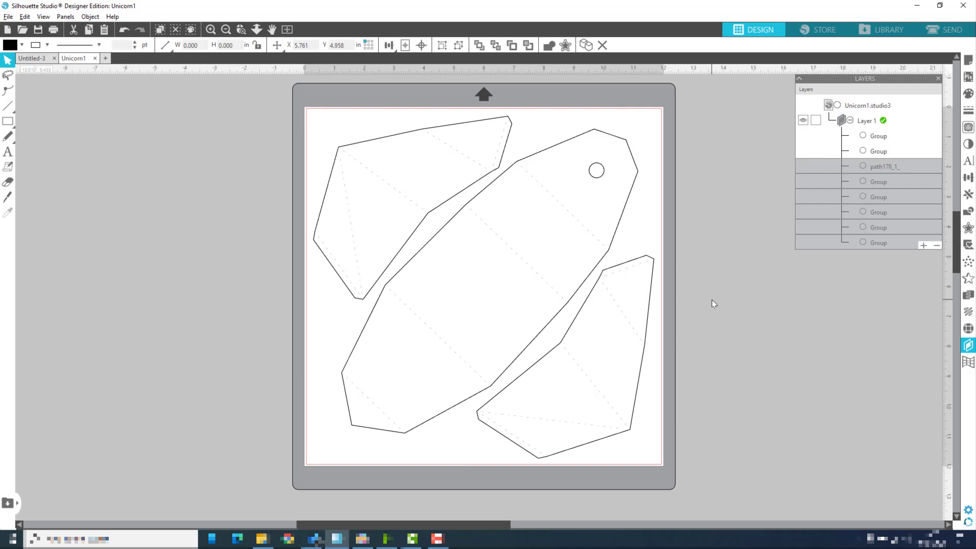
- Try moving the lower-right piece's small tab, undo the move, and deselect it
left_click(638, 270)
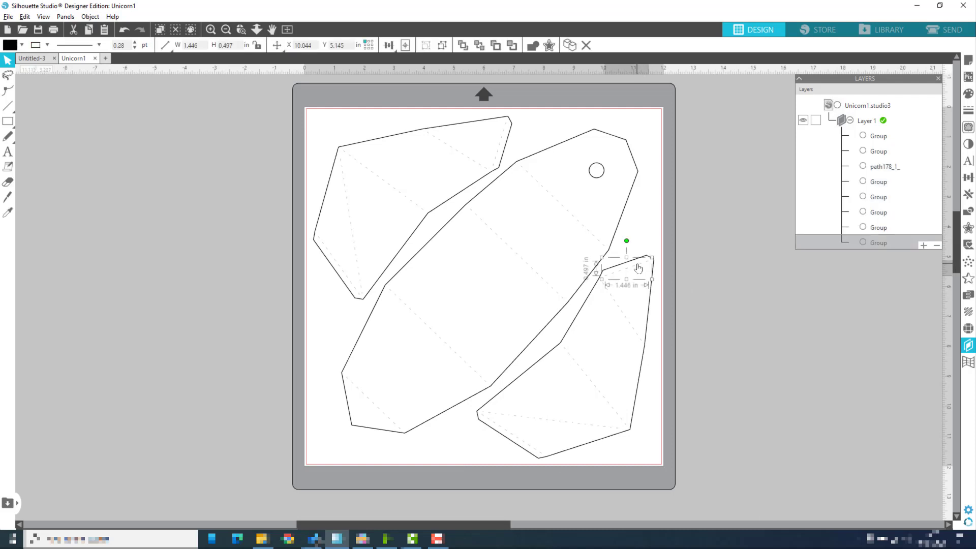
left_click_drag(639, 270, 664, 282)
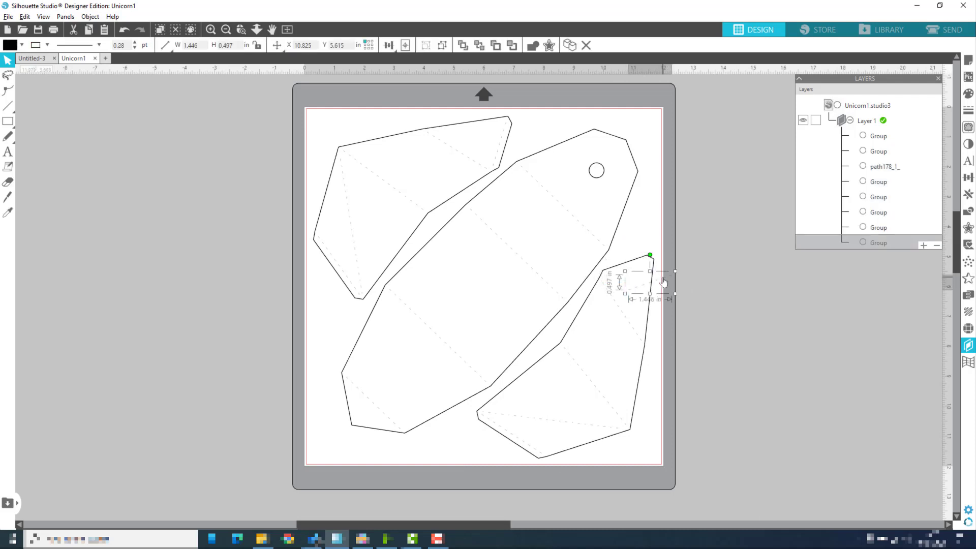
key("ctrl+z")
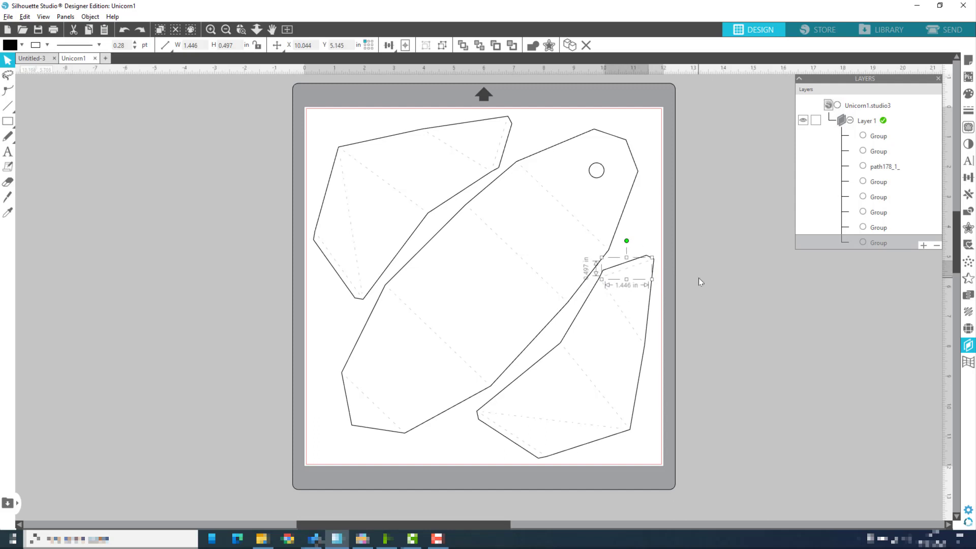
left_click(699, 278)
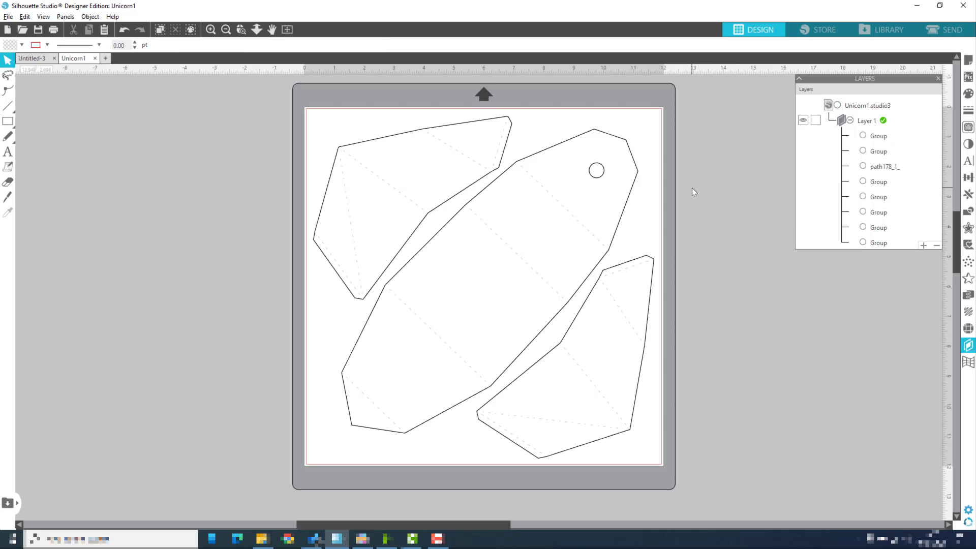
- Switch to the Send screen with Unicorn1's three pieces ready for cutting
left_click(949, 31)
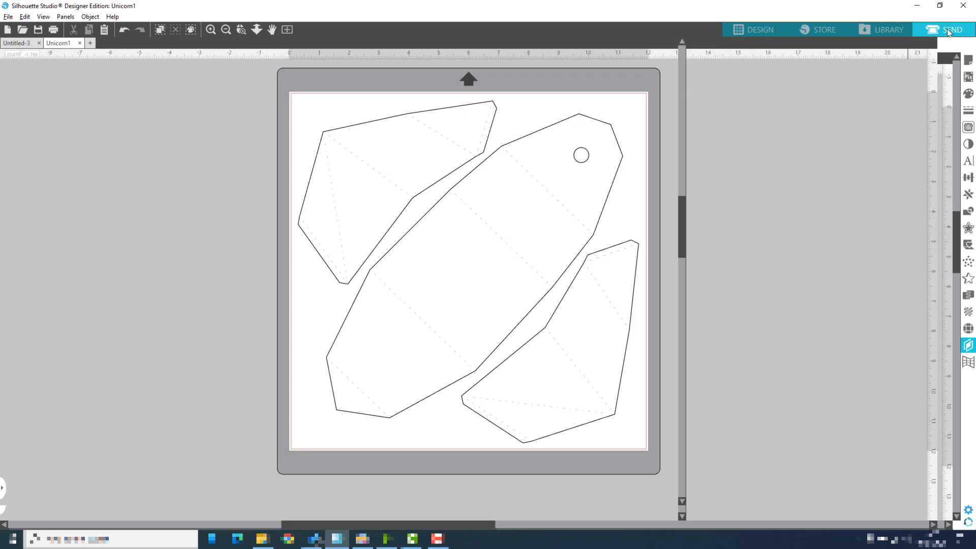